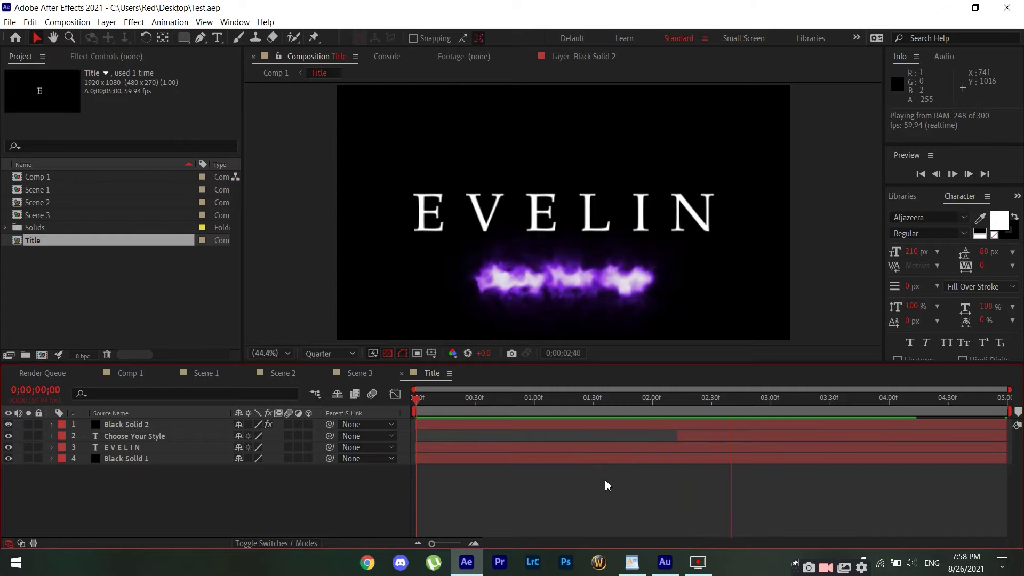
Preview the Title animation, rewind to frame 0, and queue Title in the Render Queue
key("space")
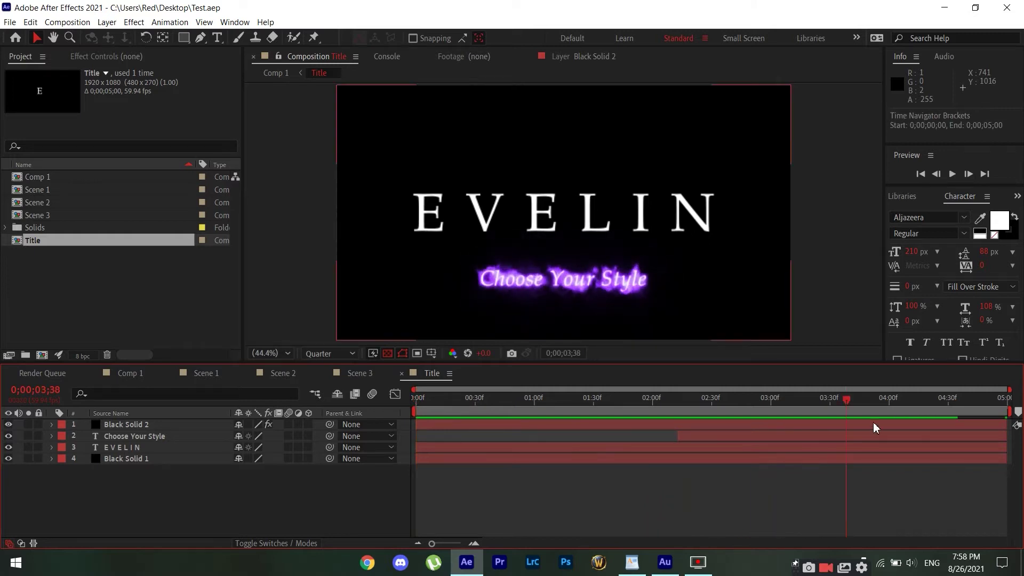
left_click_drag(769, 396, 408, 459)
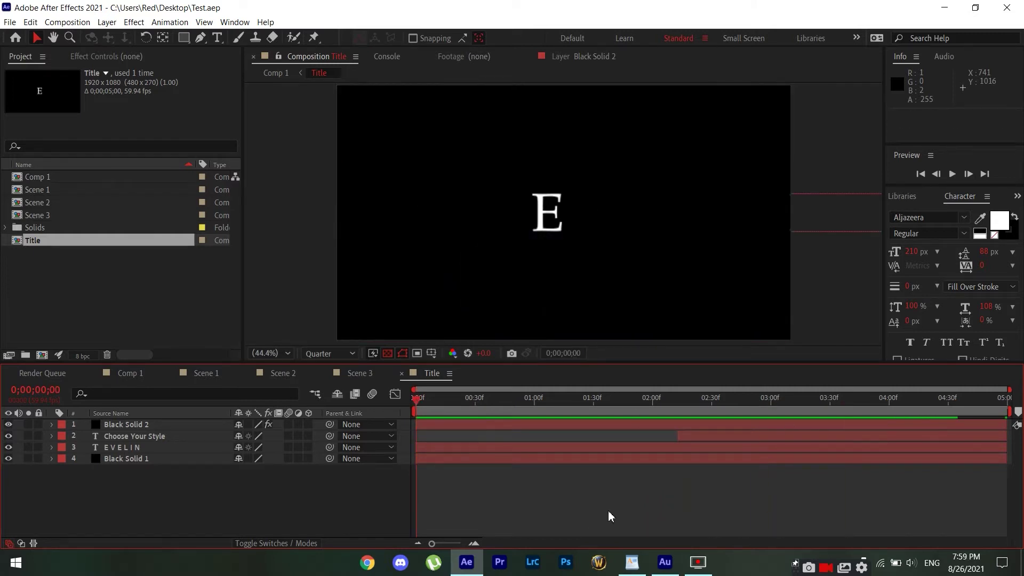
key("ctrl+m")
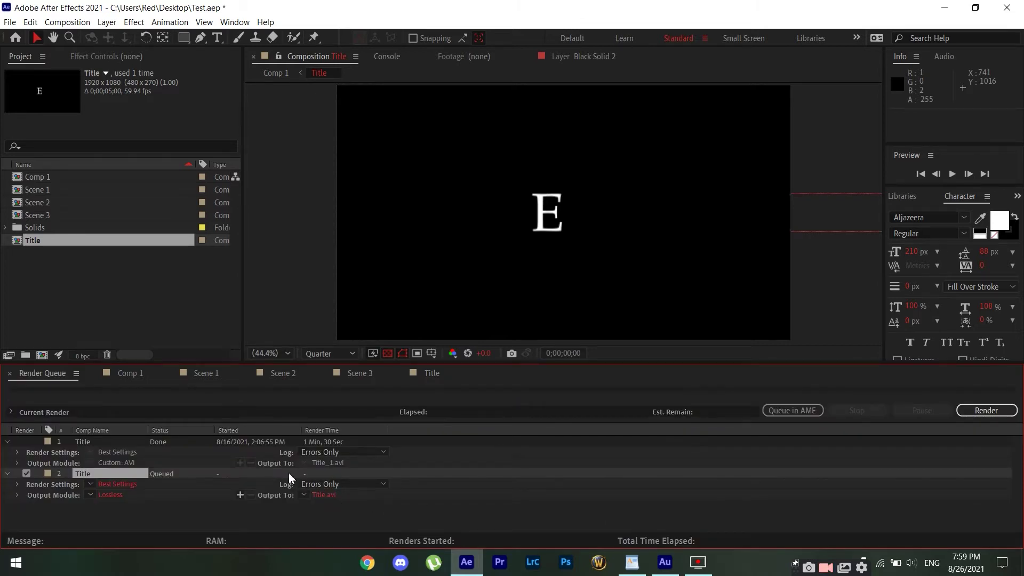
Delete the finished render item and set Title's Best Settings to the comp's 59.94 fps
left_click(91, 439)
key("Delete")
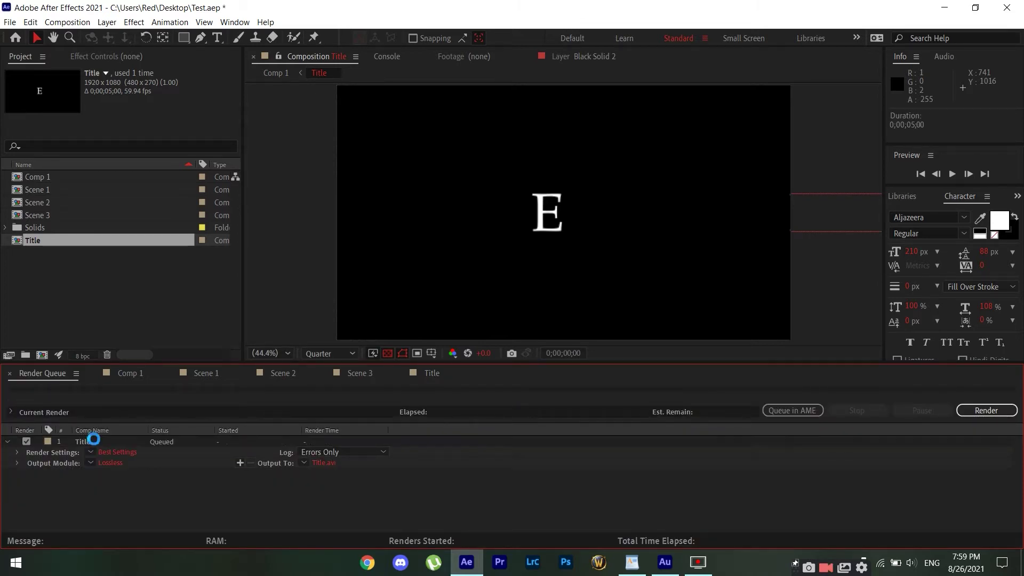
left_click(133, 453)
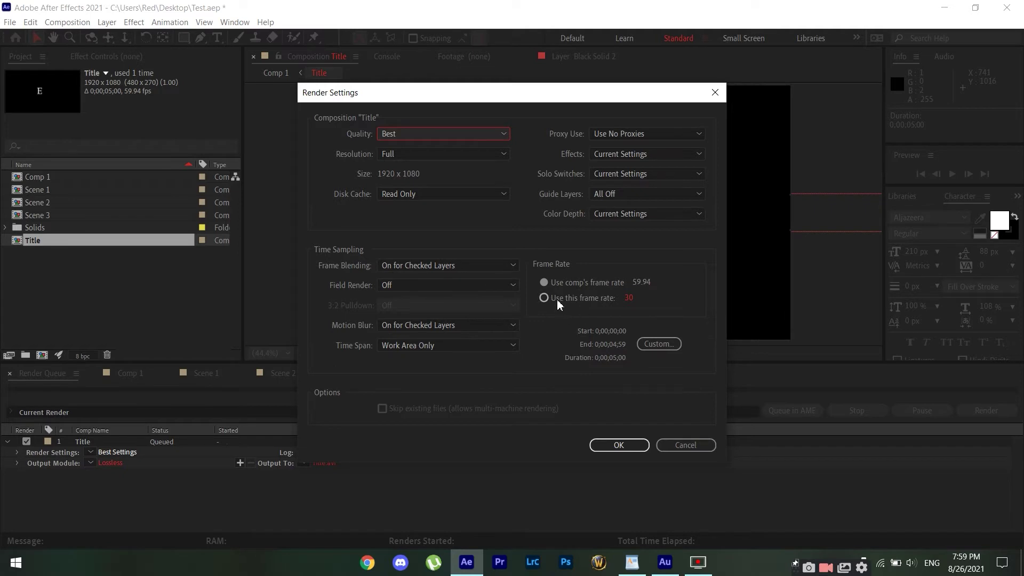
left_click(551, 283)
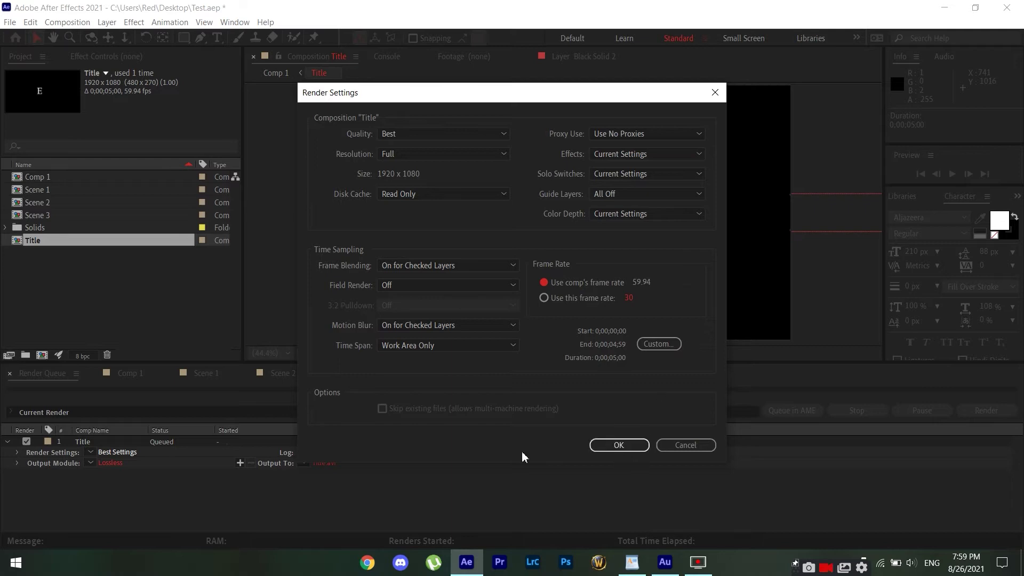
left_click(614, 446)
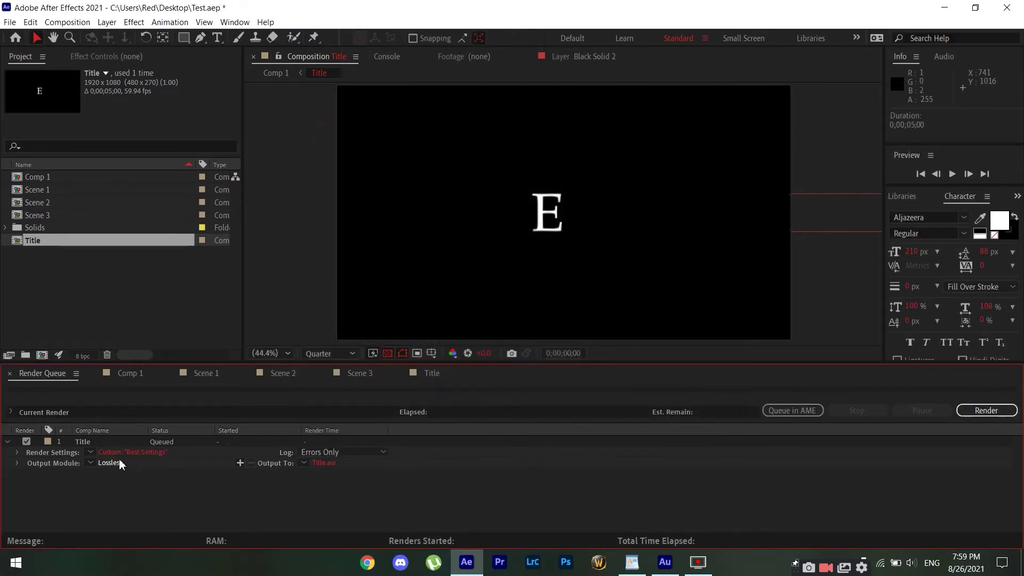
Change Title's output module from Lossless AVI to QuickTime format with audio output off
left_click(110, 462)
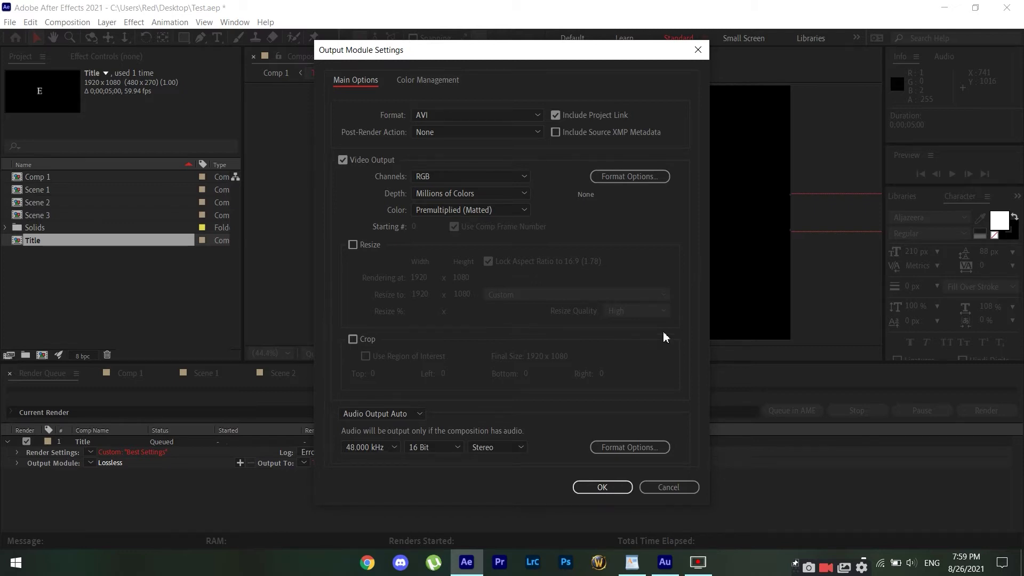
left_click(397, 414)
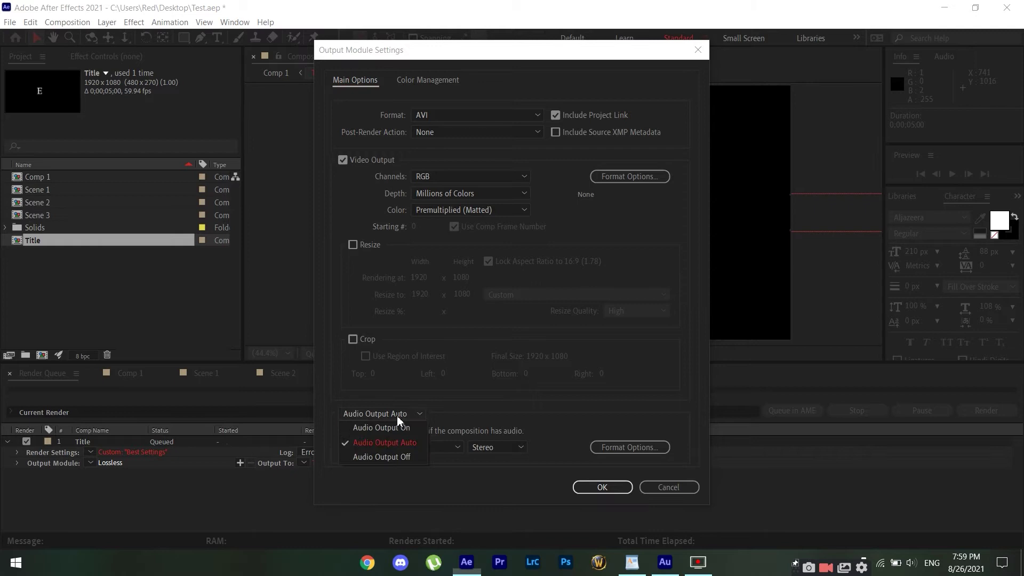
left_click(388, 457)
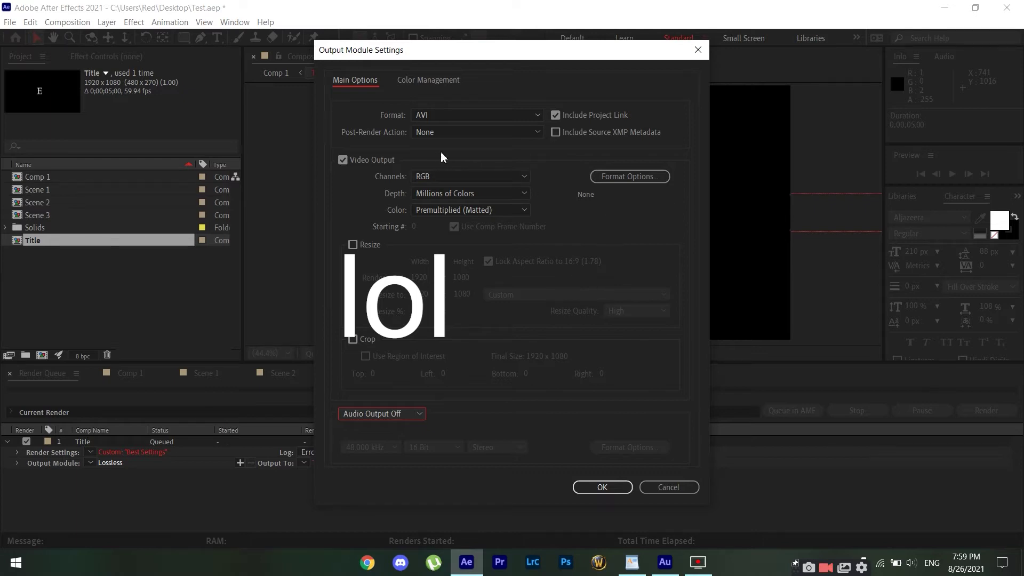
left_click(437, 125)
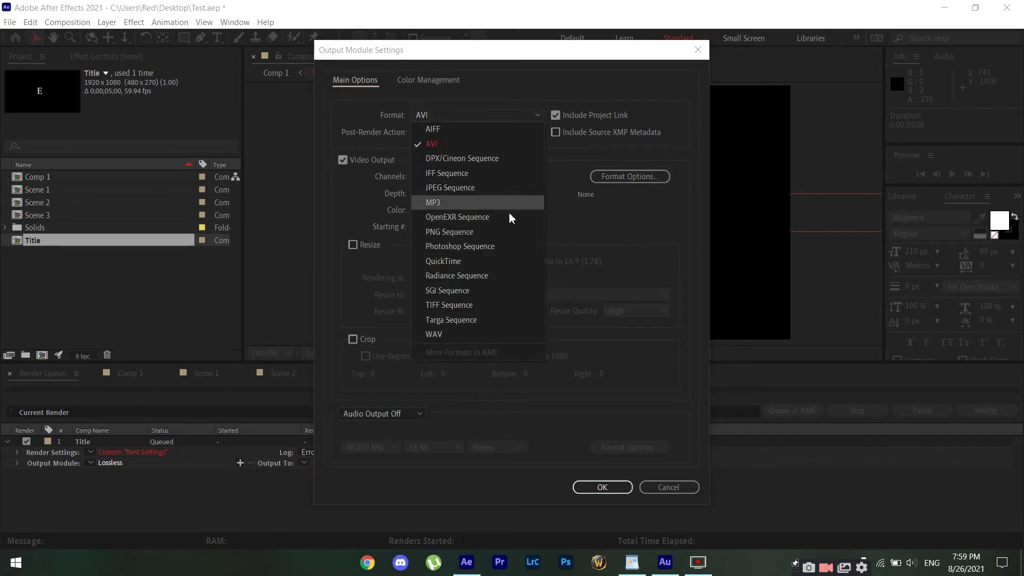
left_click(476, 261)
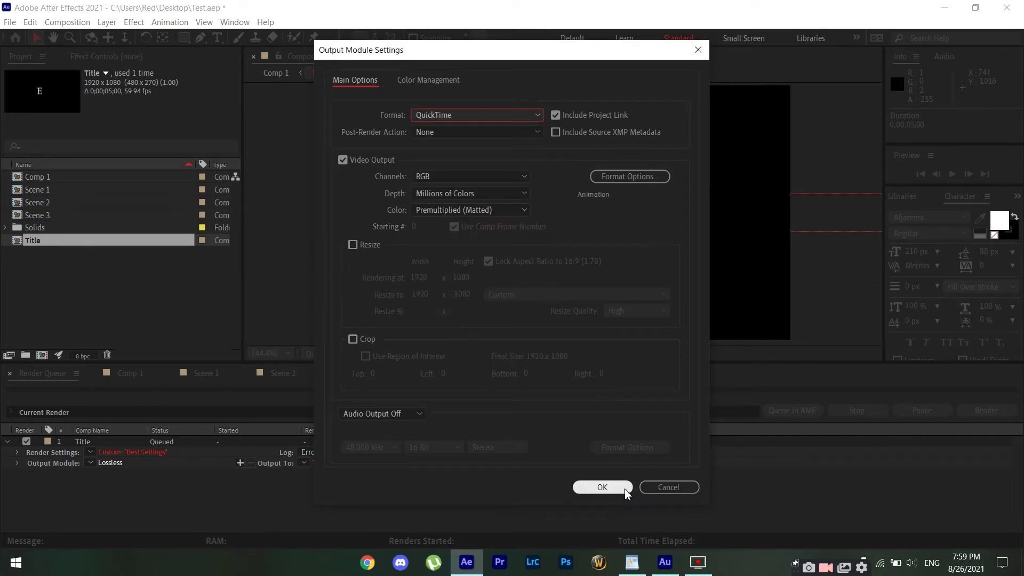
left_click(602, 486)
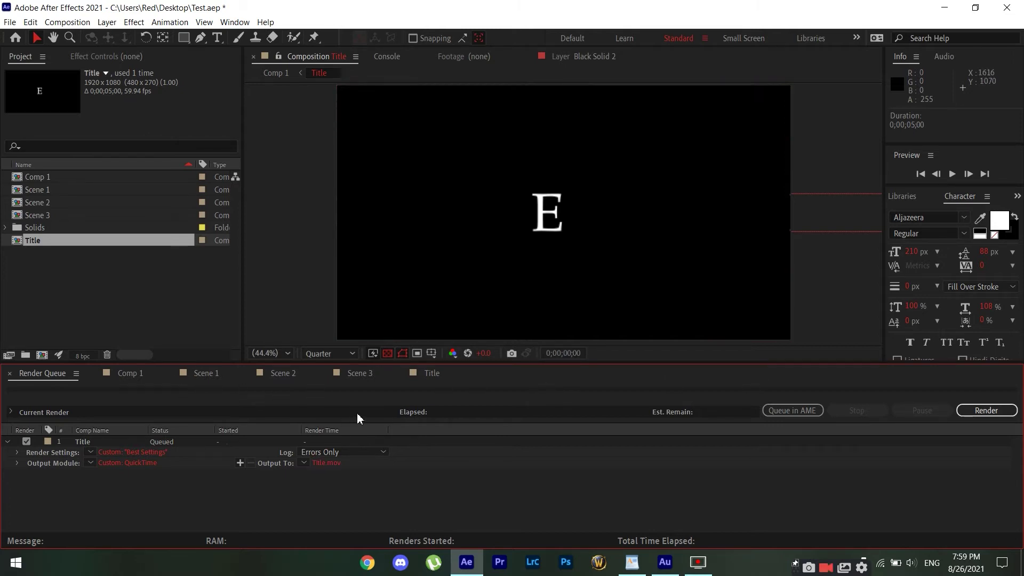
Return to the Title timeline, preview it, and add Title to the Adobe Media Encoder queue
left_click(132, 374)
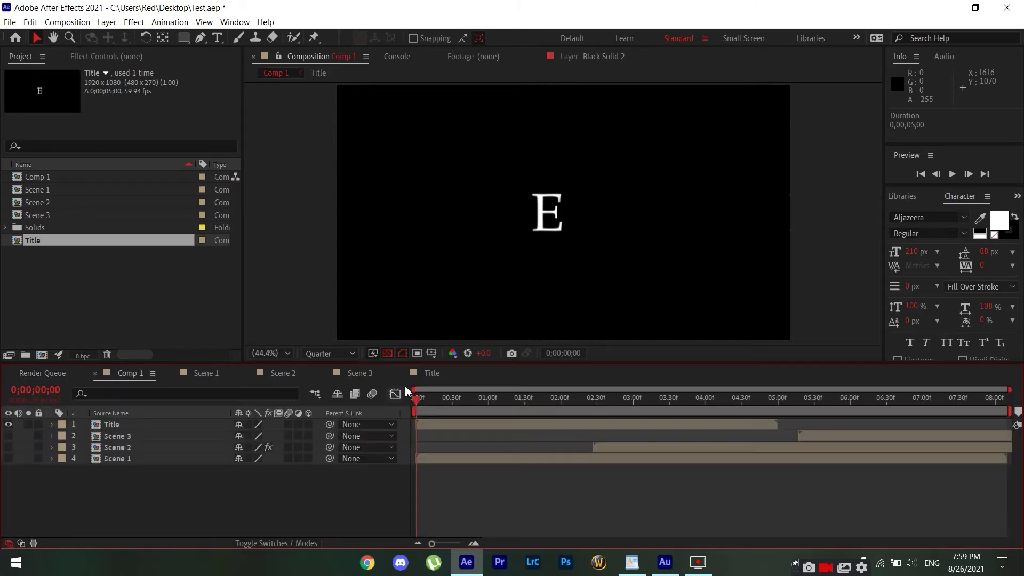
left_click(431, 373)
key("space")
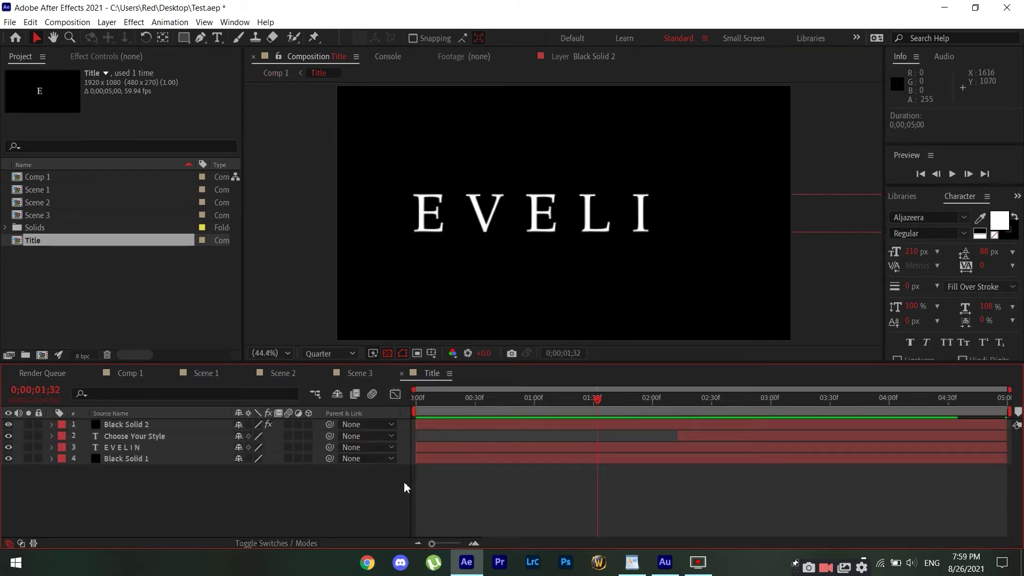
left_click(64, 23)
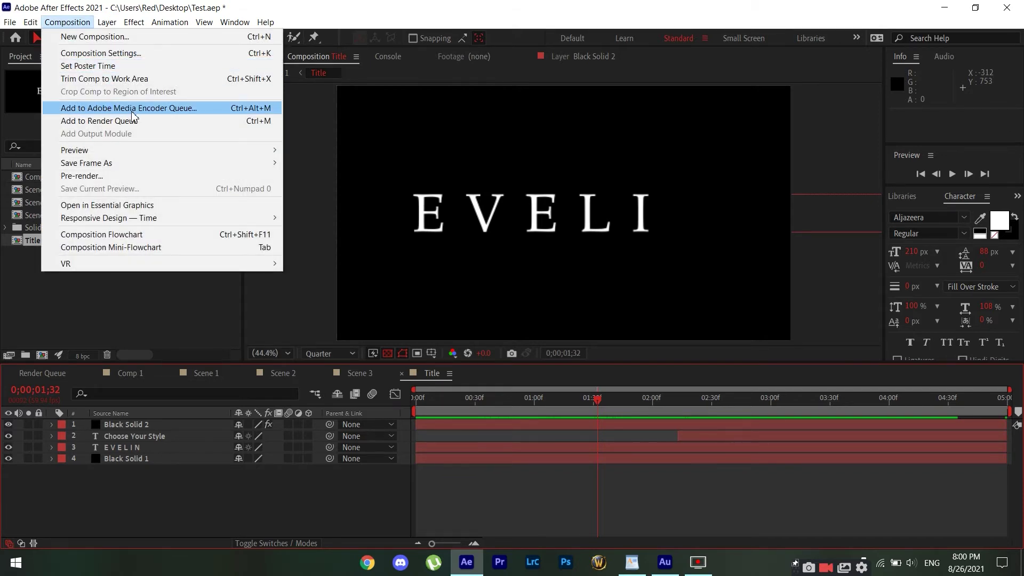
left_click(132, 110)
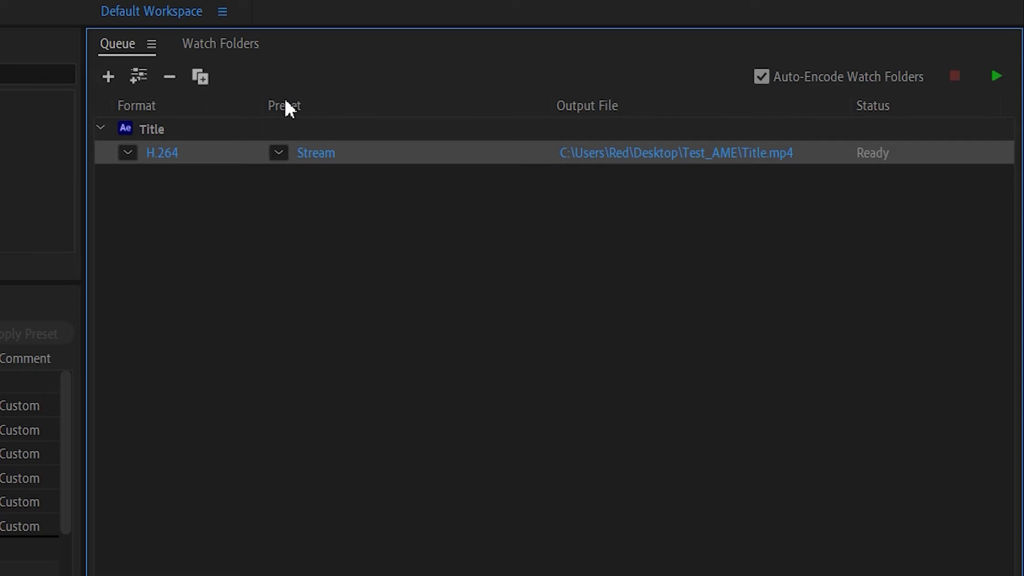
Open the Title encode's H.264 export settings and scroll the Video tab to Target Bitrate
left_click(319, 160)
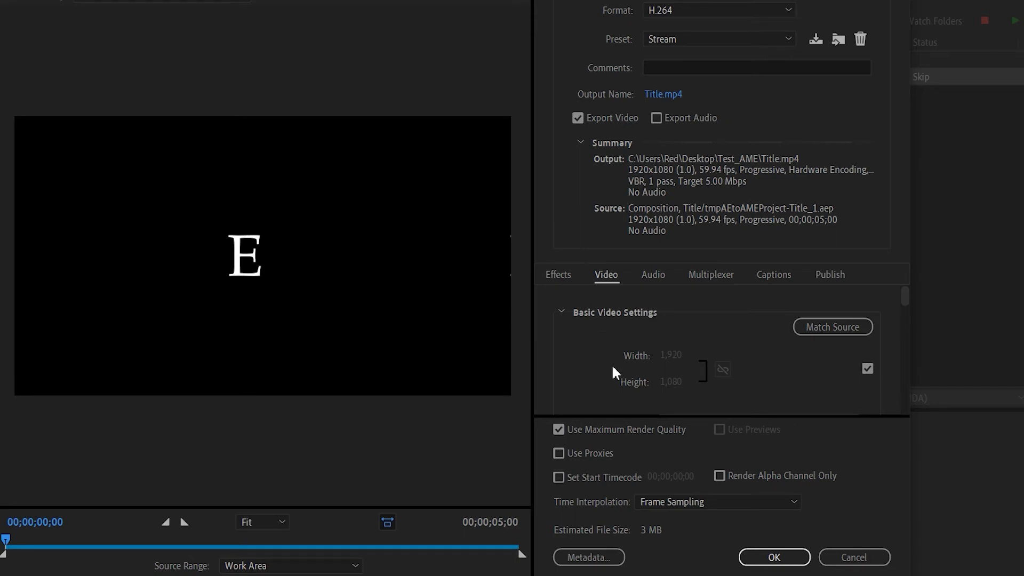
scroll(612, 363, "down", 2)
scroll(595, 352, "up", 3)
scroll(595, 346, "down", 4)
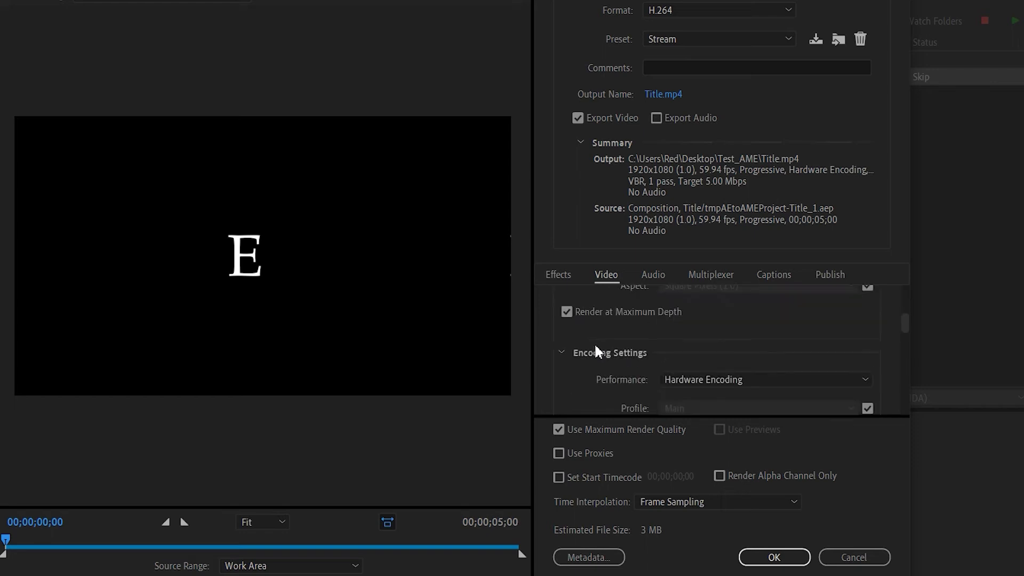
scroll(634, 339, "up", 2)
scroll(616, 378, "down", 3)
scroll(624, 373, "down", 3)
scroll(624, 372, "down", 3)
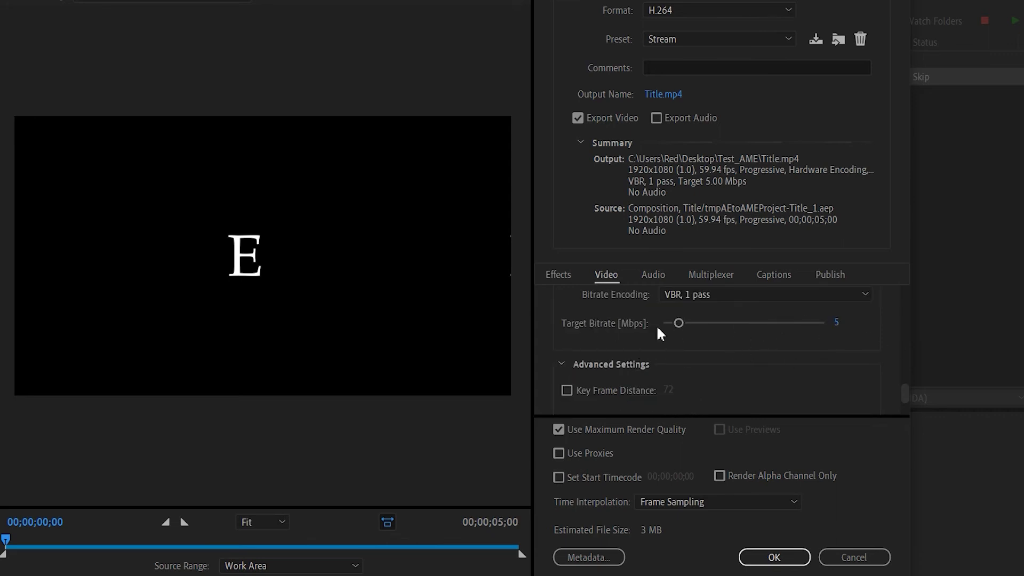
Set the VBR 1 pass target bitrate to 5 Mbps, estimating a 3 MB file
left_click_drag(679, 323, 626, 325)
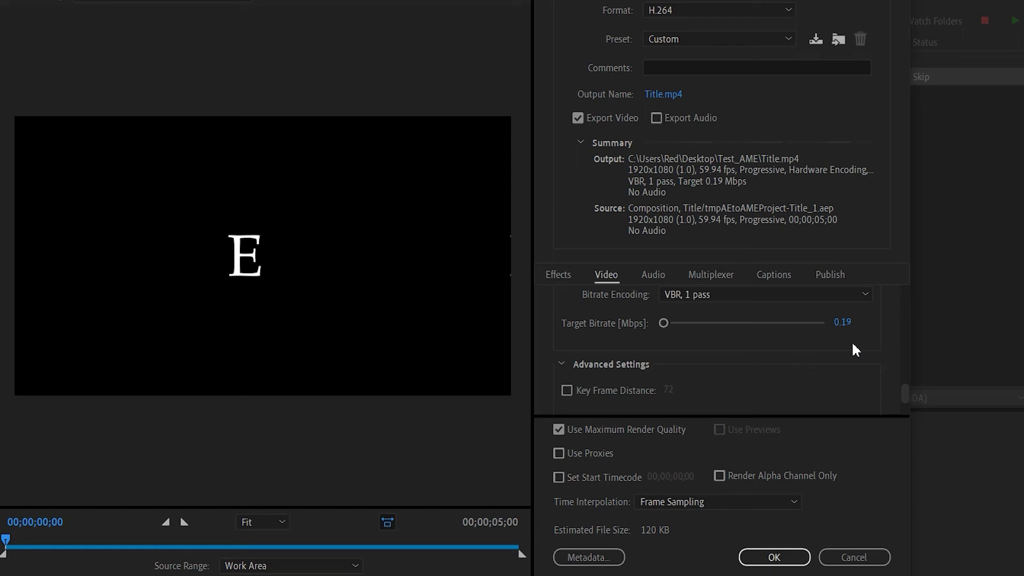
left_click_drag(842, 322, 901, 323)
left_click(843, 320)
type("5")
key("Return")
scroll(800, 346, "down", 2)
scroll(692, 356, "up", 8)
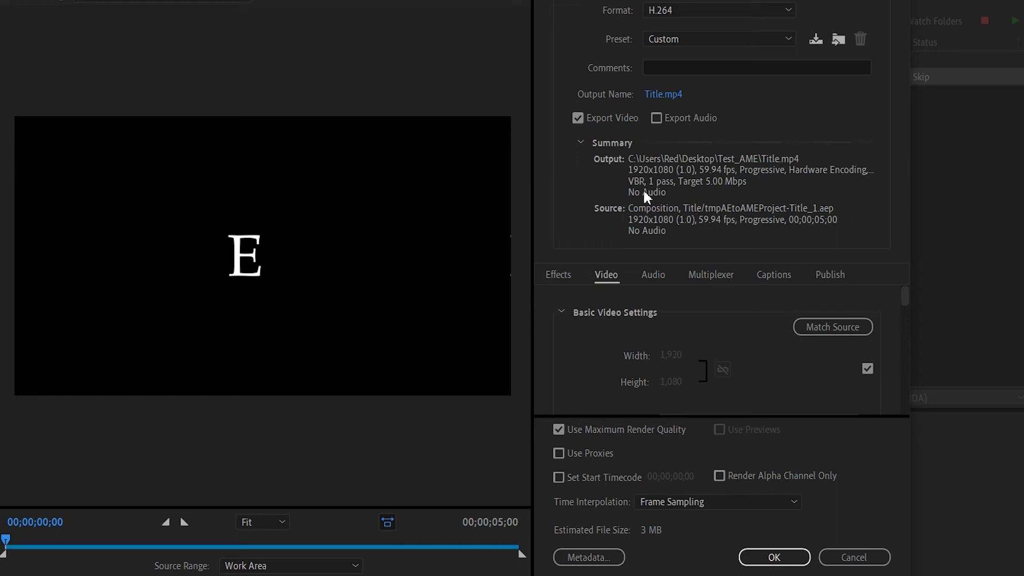
Accept the custom H.264 export settings and start the queue to encode Title.mp4
left_click(777, 557)
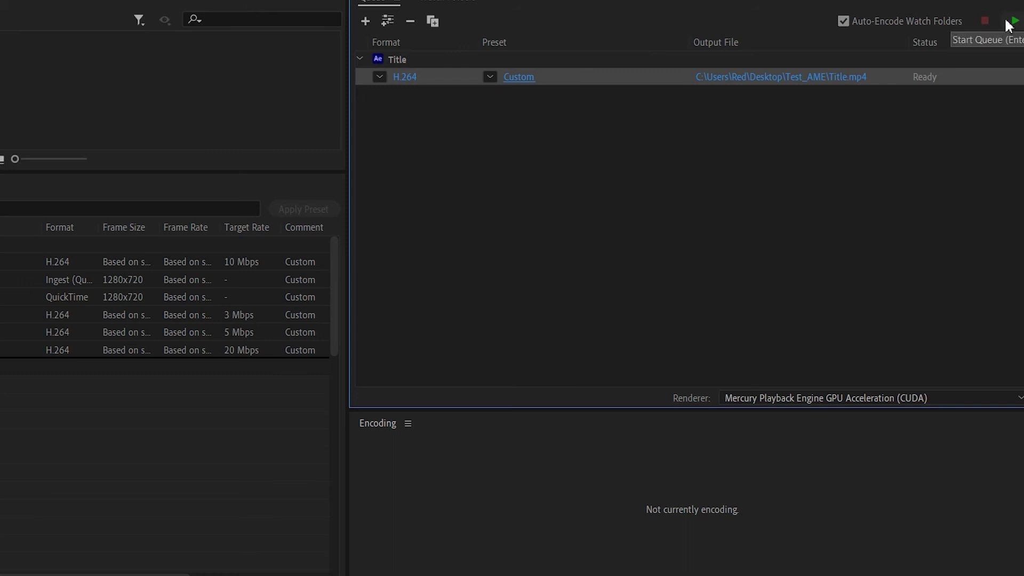
left_click(1010, 22)
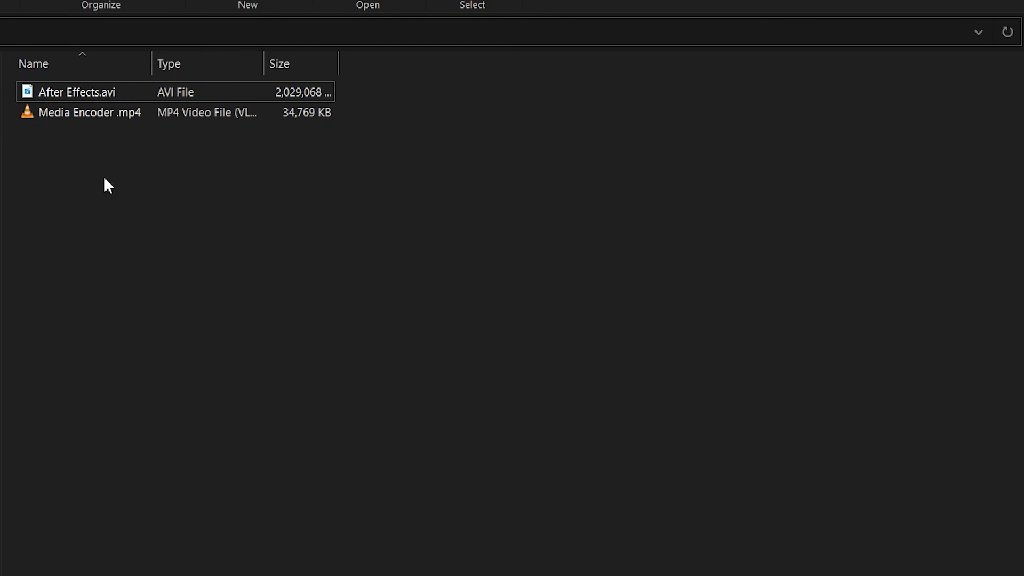
left_click(70, 101)
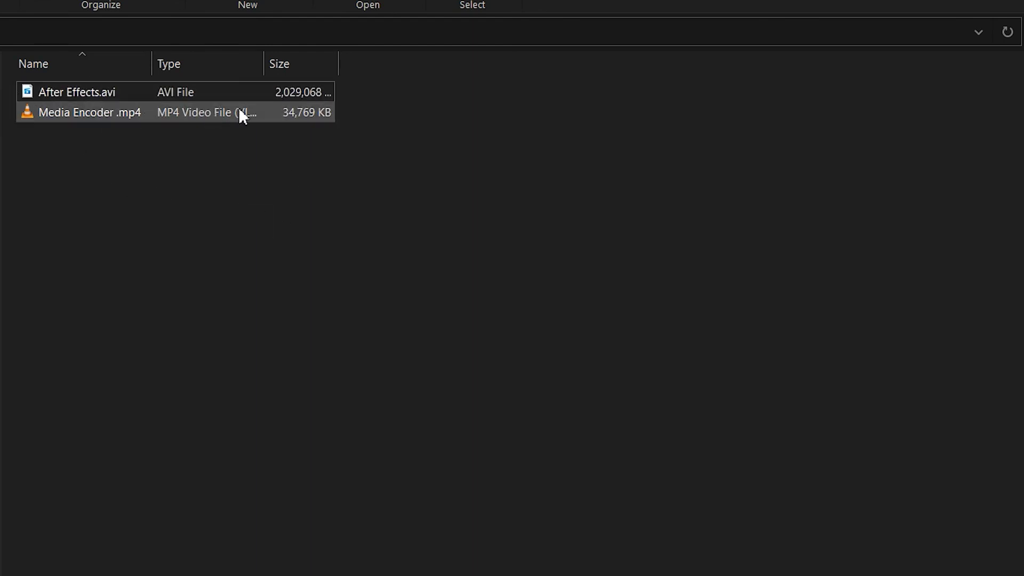
double_click(94, 94)
right_click(96, 94)
left_click(153, 480)
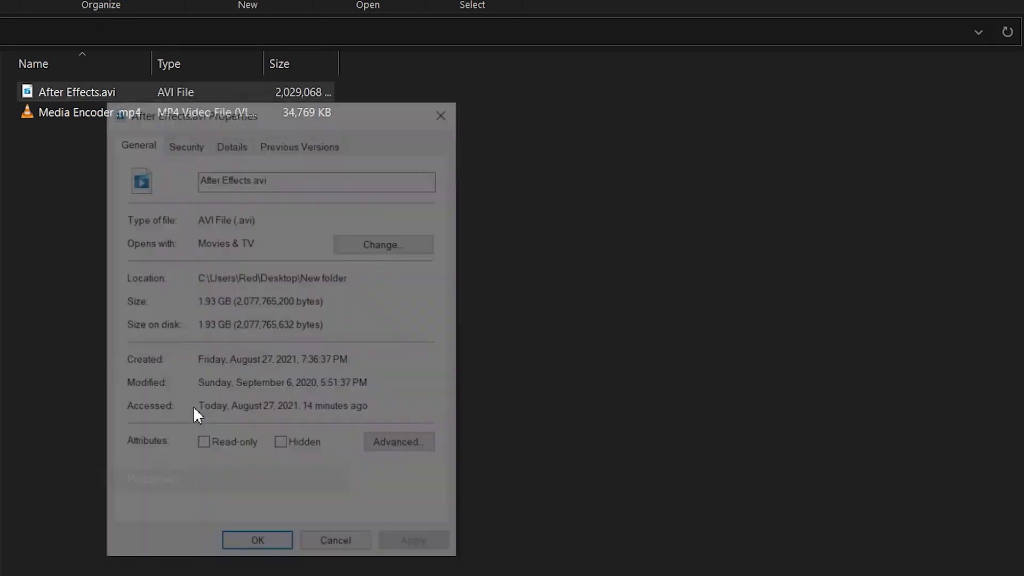
left_click_drag(209, 302, 249, 302)
left_click(265, 548)
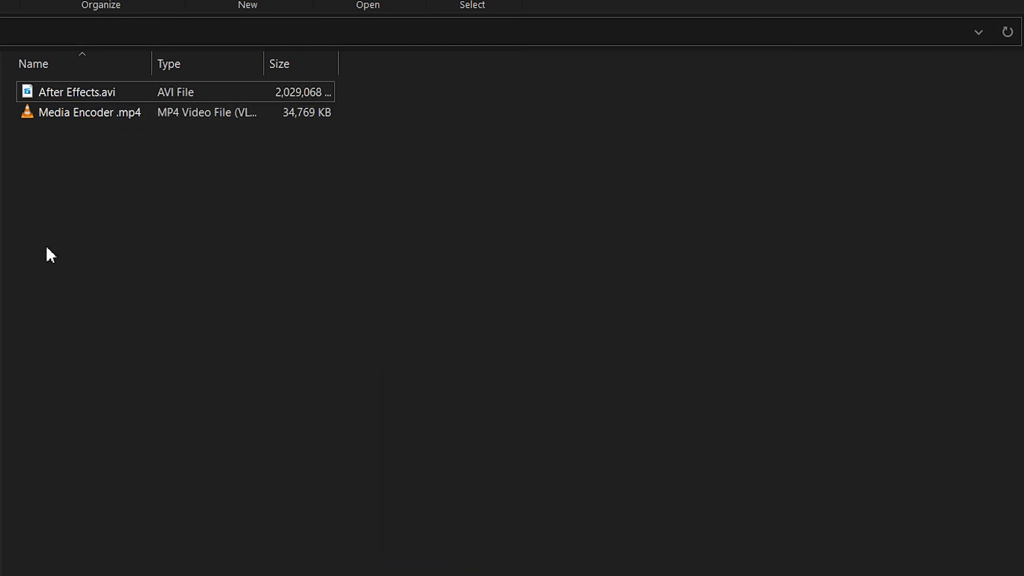
right_click(106, 111)
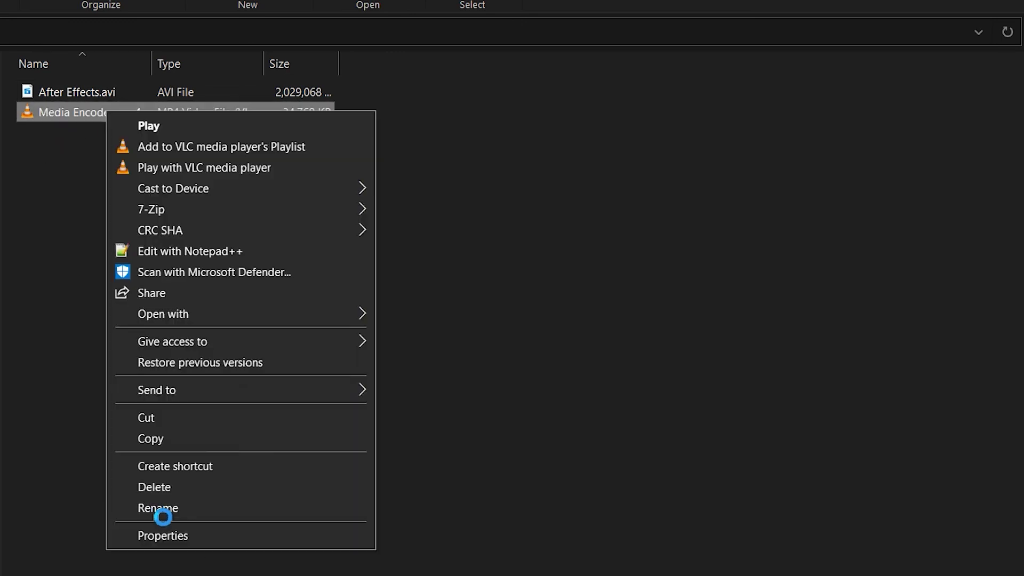
left_click(161, 535)
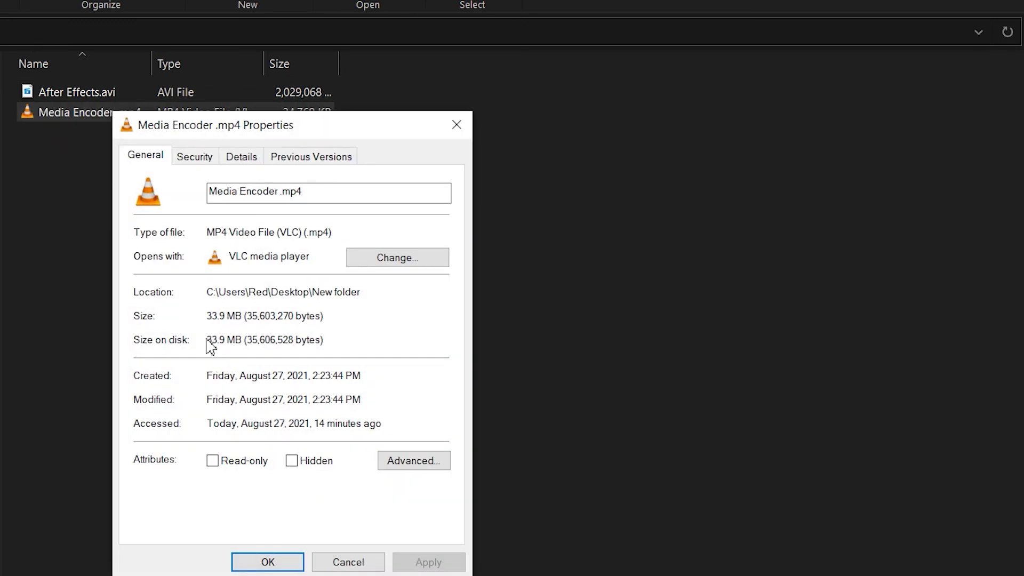
left_click_drag(208, 315, 242, 316)
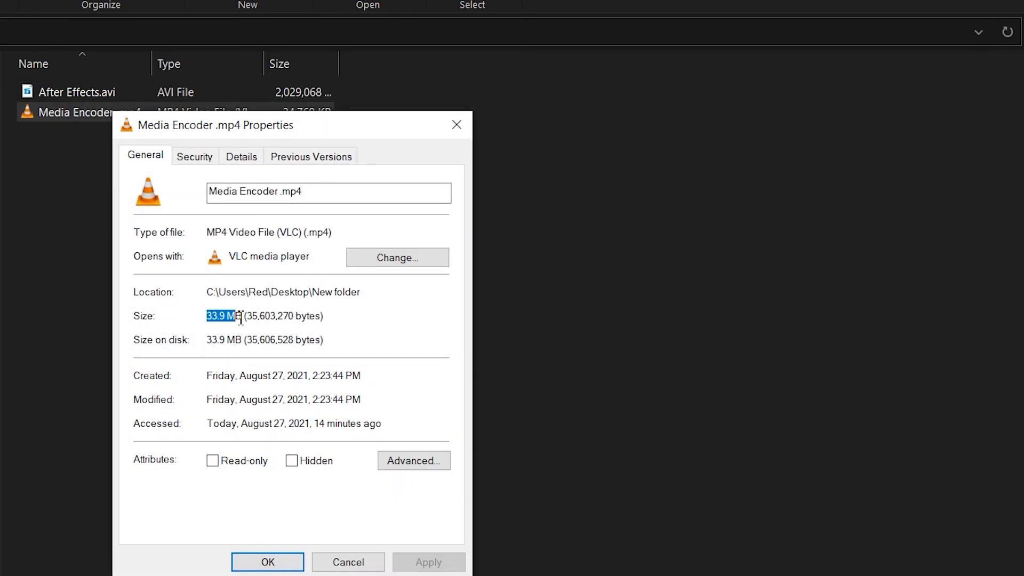
left_click(266, 561)
left_click(268, 284)
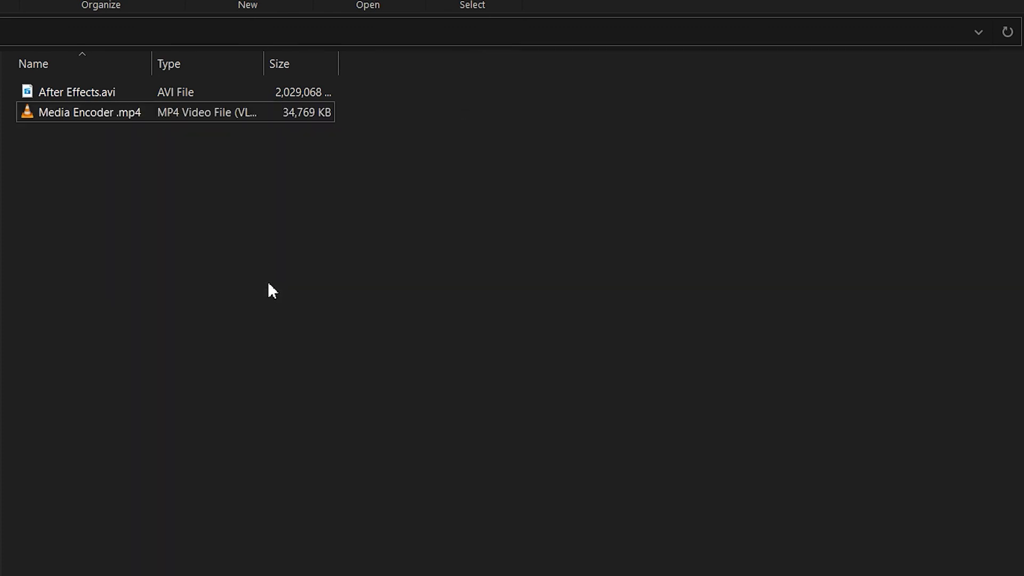